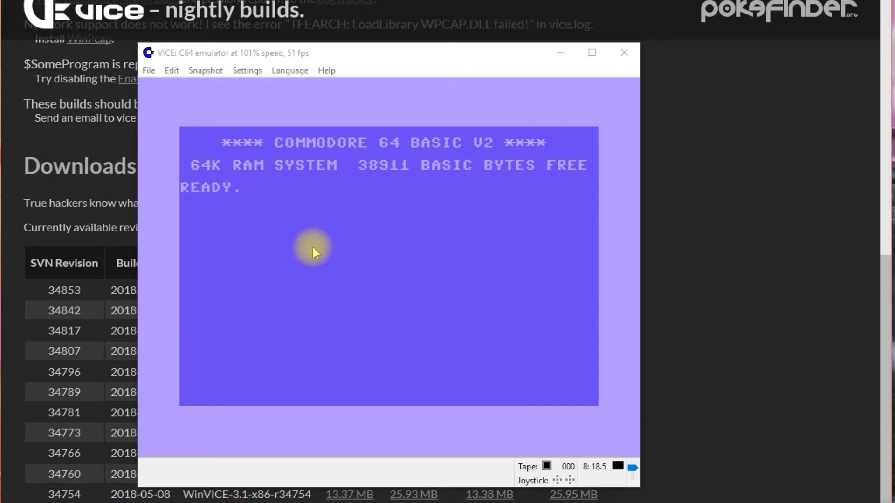
# - Set the Drive 8 peripheral to Real IEC device and apply the peripheral settings
pyautogui.click(250, 73)
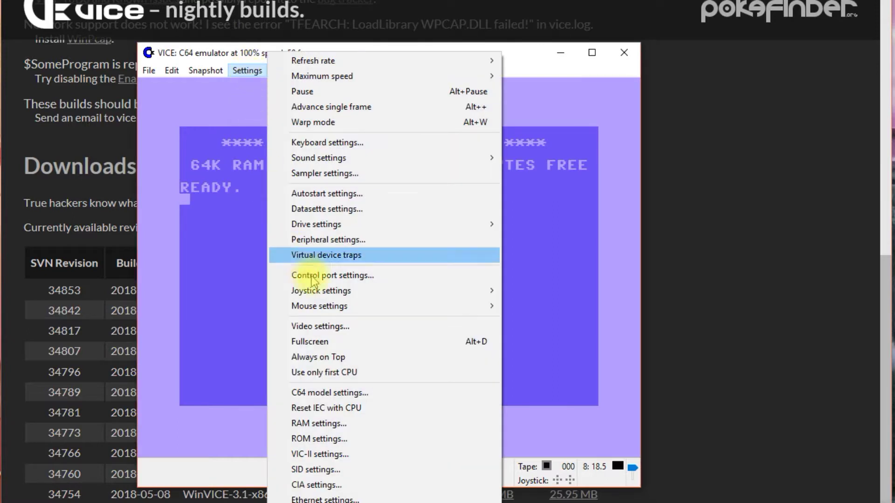
pyautogui.click(337, 240)
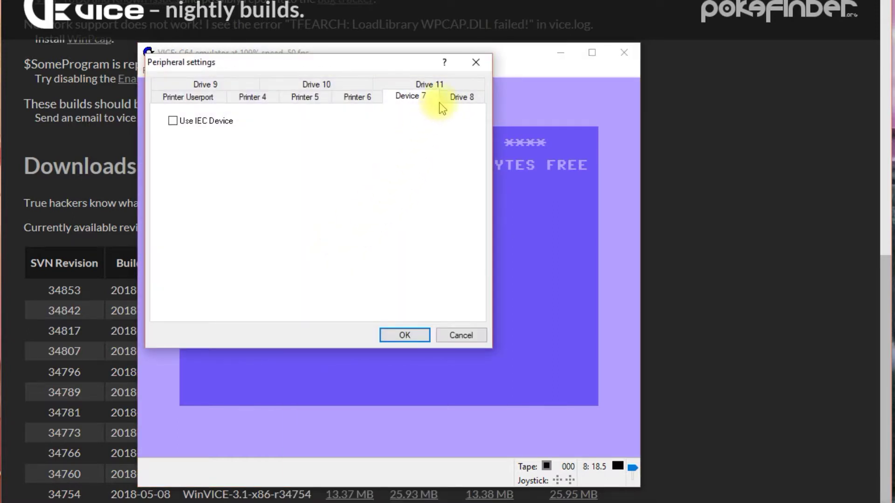
pyautogui.click(462, 97)
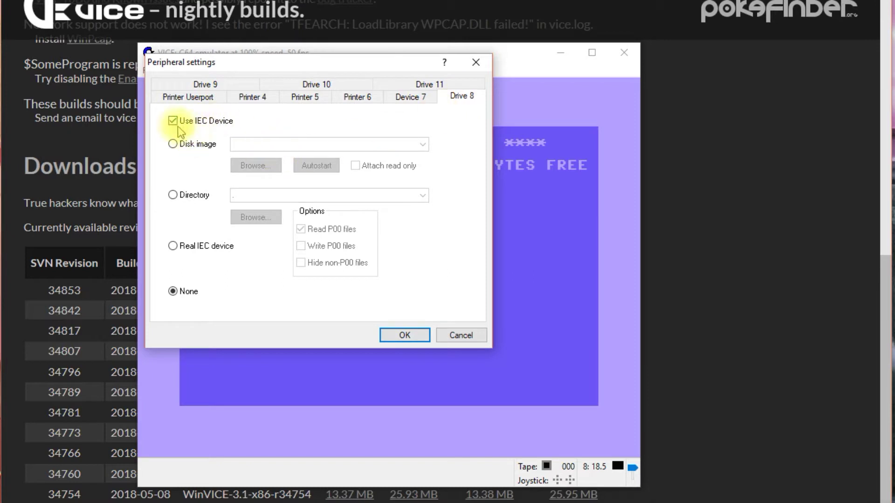
pyautogui.click(175, 247)
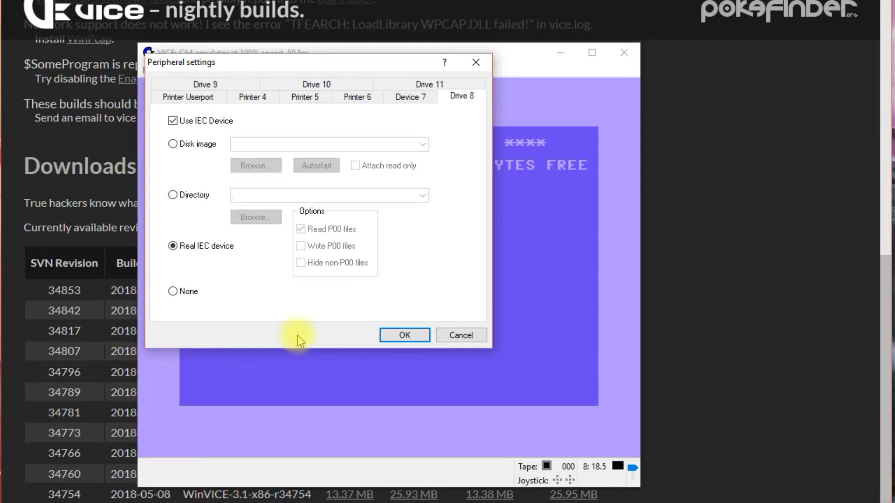
pyautogui.click(405, 339)
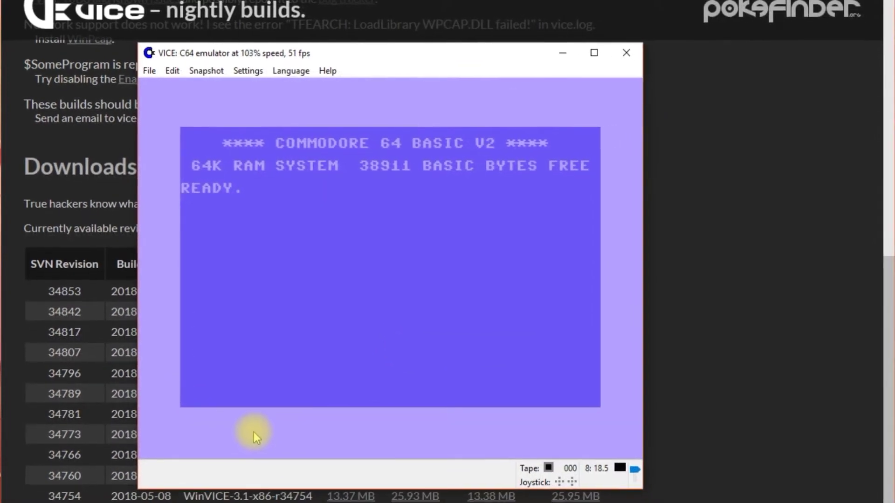
pyautogui.click(248, 71)
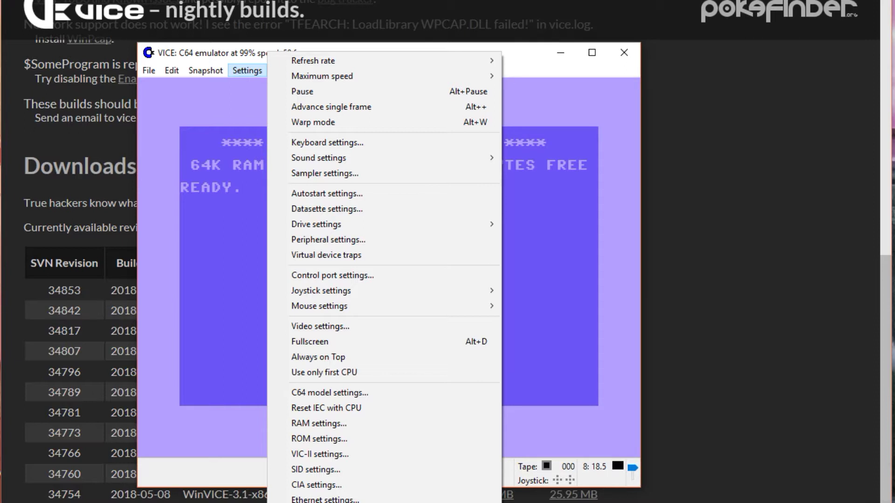
pyautogui.click(229, 381)
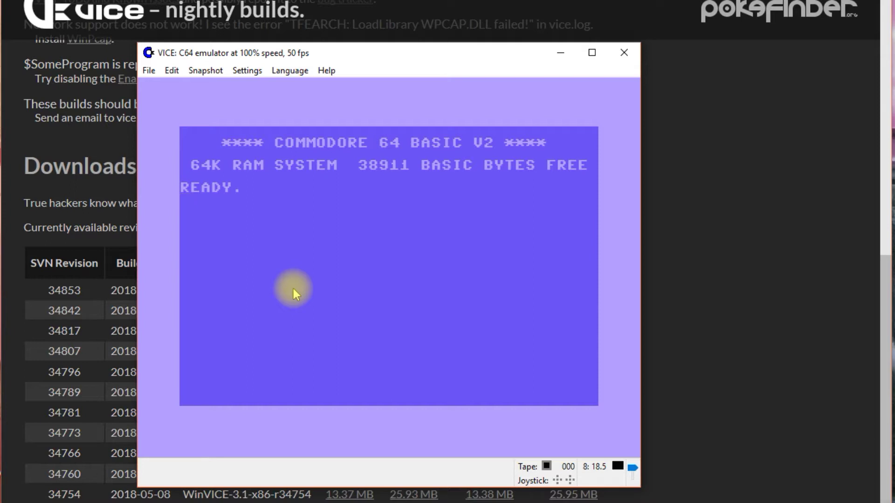
# - Load the disk directory from device 8 with LOAD"$",8 and display it with LIST
pyautogui.write('LOAD')
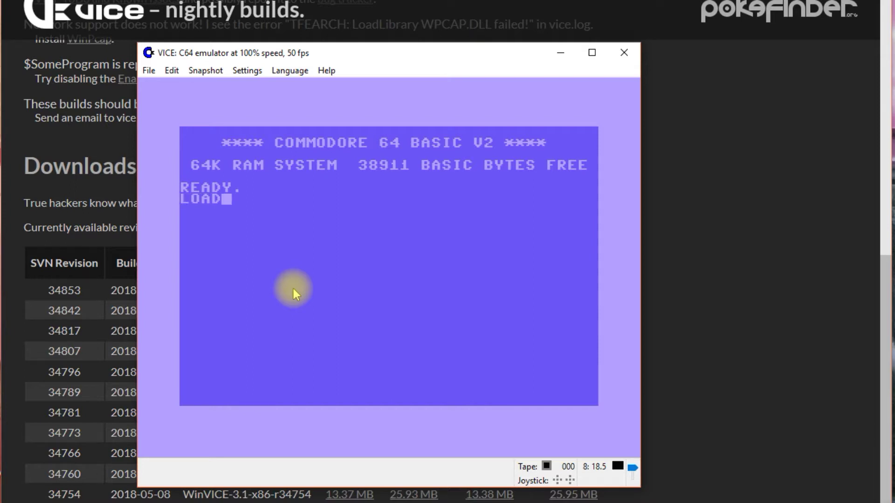
pyautogui.write('"')
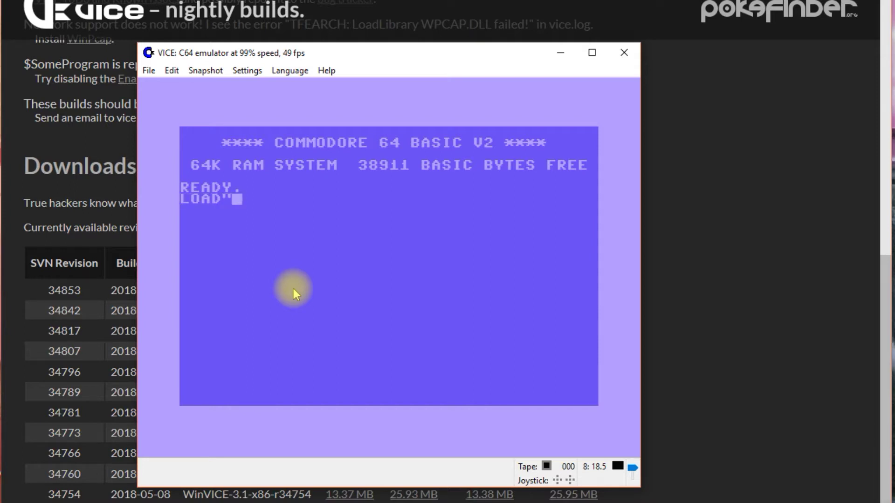
pyautogui.write('$"')
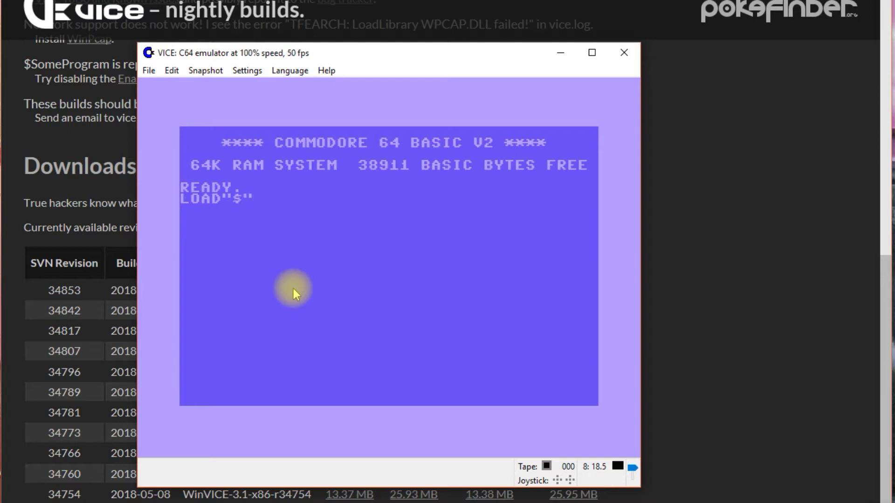
pyautogui.write(',8')
pyautogui.press('Return')
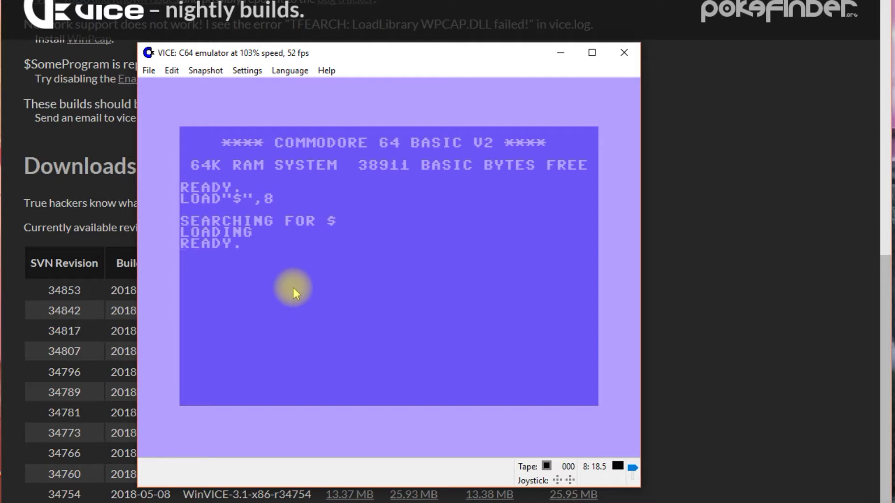
pyautogui.write('LIST')
pyautogui.press('Return')
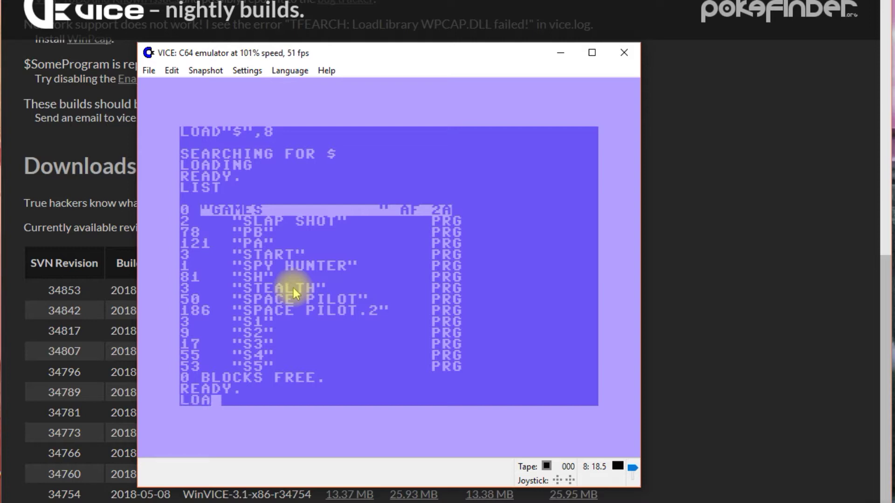
# - Read the directory from device 8 again with LOAD"$",8 and LIST to view the other disk's contents
pyautogui.write('D"$"')
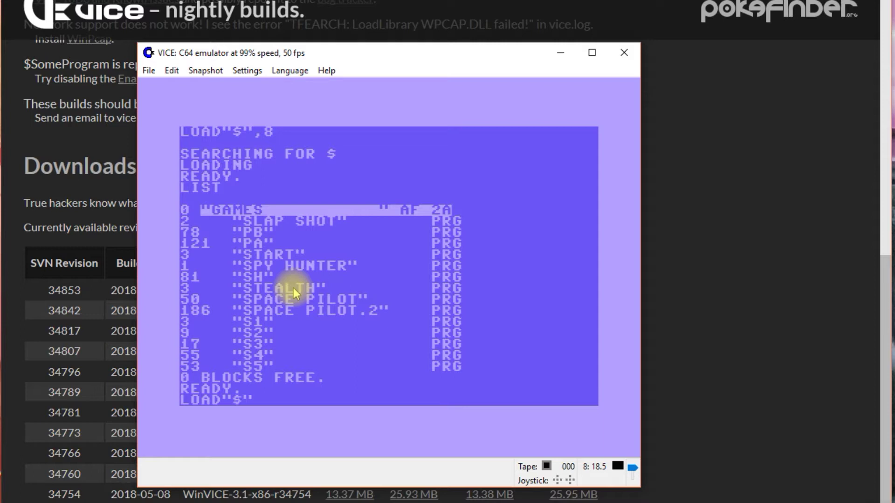
pyautogui.write(',8')
pyautogui.press('Return')
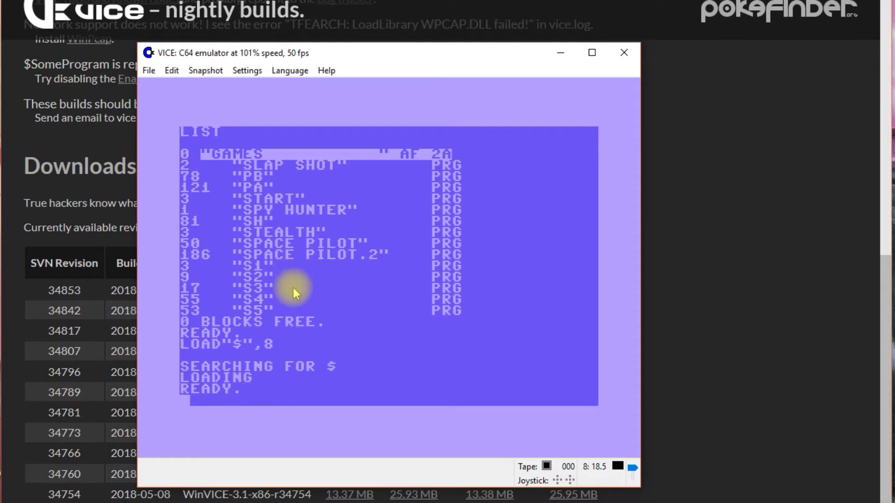
pyautogui.write('LIST')
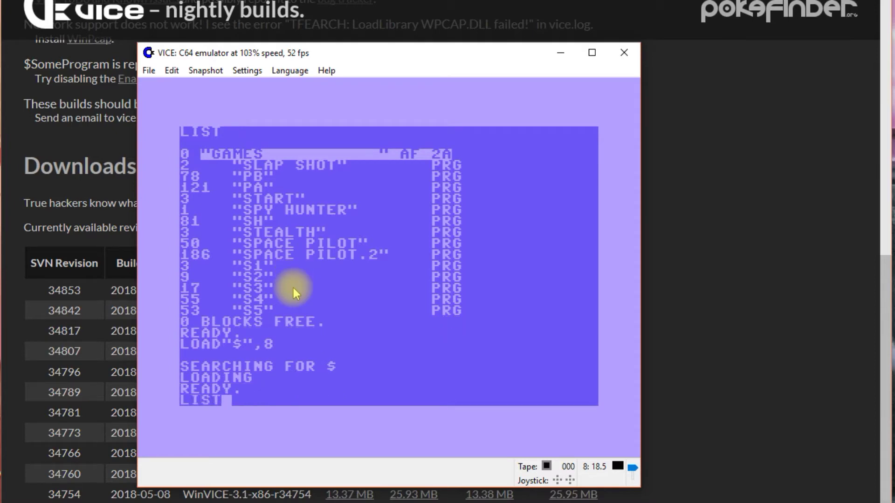
pyautogui.press('Return')
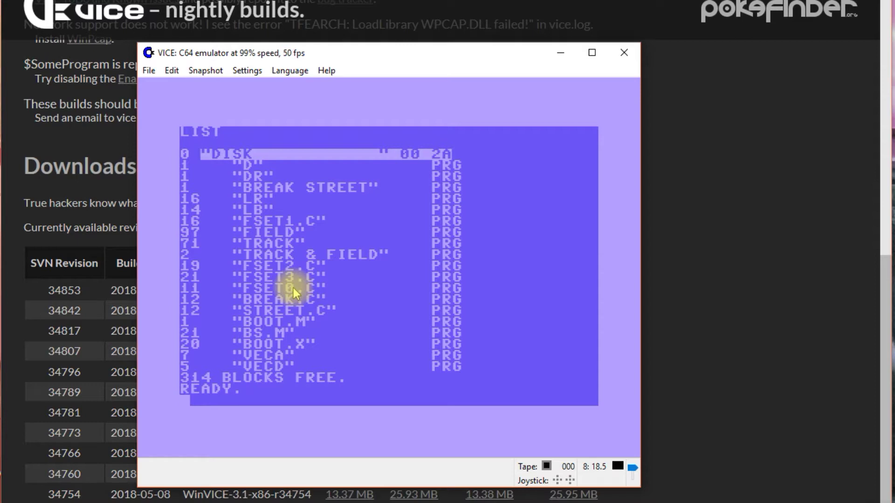
# - Load the BREAK STREET program from the real drive with LOAD"BREAK STREET",8,1
pyautogui.write('LOAD')
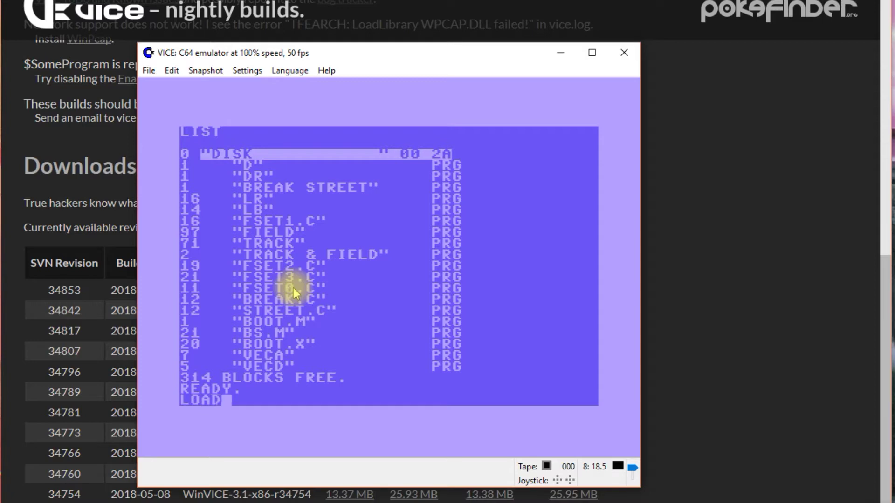
pyautogui.write('"BREAK')
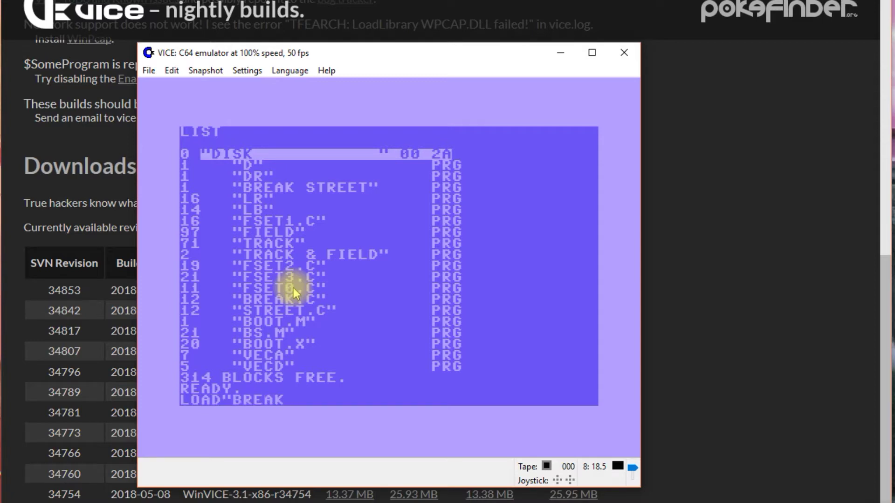
pyautogui.write(' STREET')
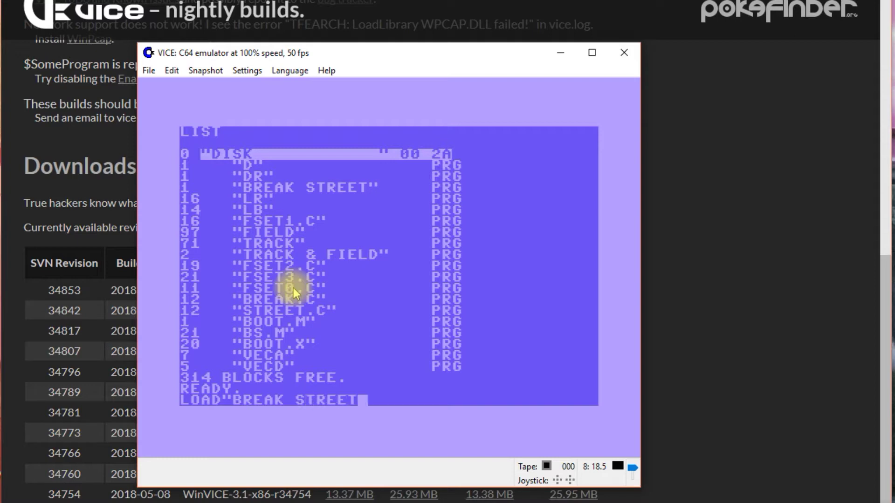
pyautogui.write('",9')
pyautogui.press('BackSpace')
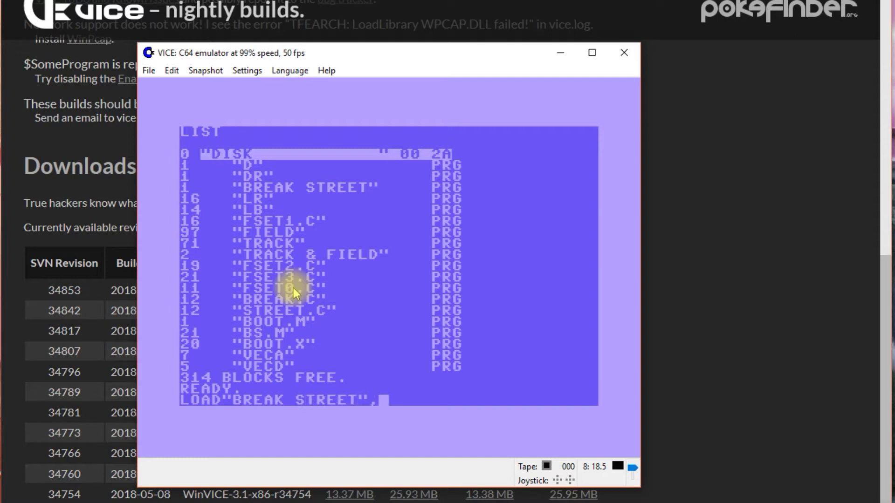
pyautogui.write('8,1')
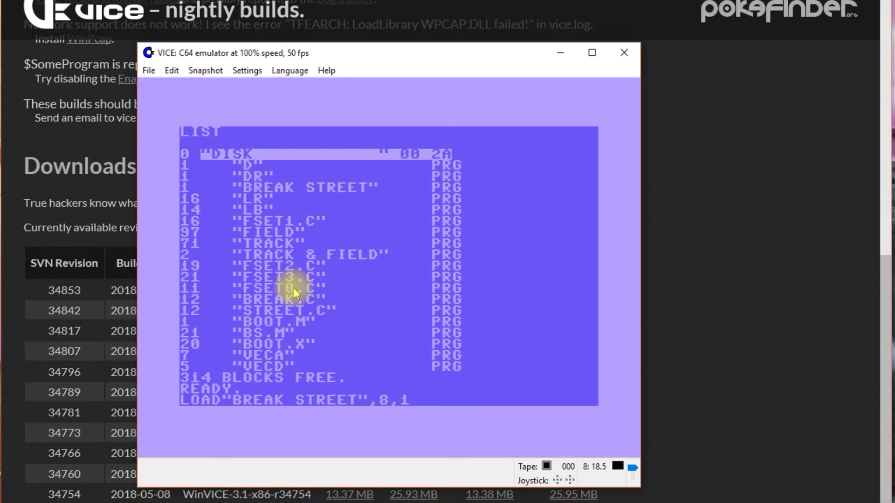
pyautogui.press('Return')
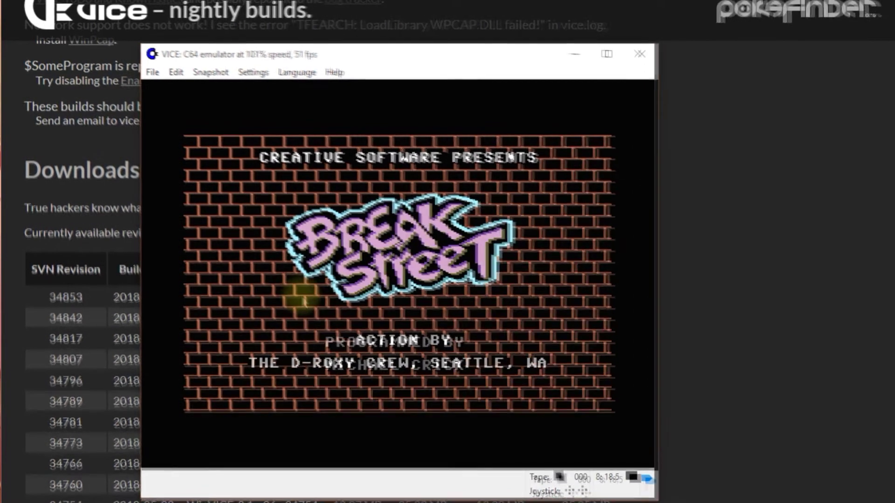
# - Switch to the browser and look over the VICE nightly builds page, from the About section to the downloads table
pyautogui.click(724, 452)
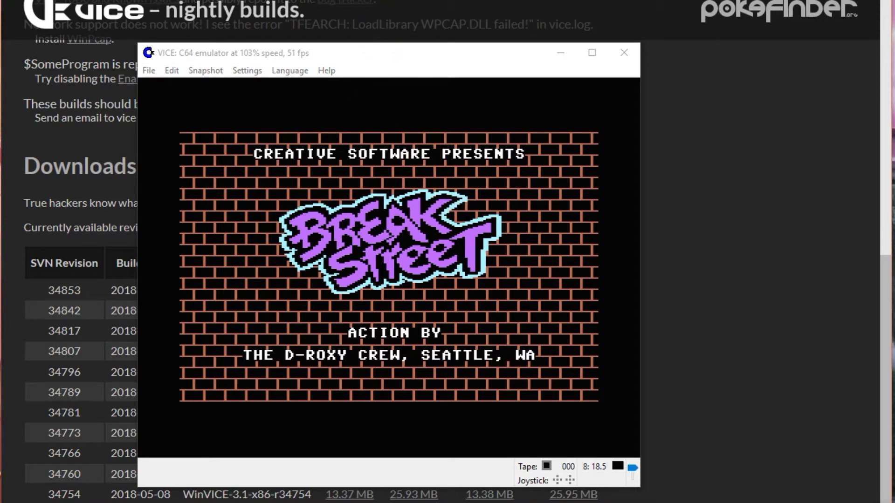
pyautogui.hotkey('alt', 'F4')
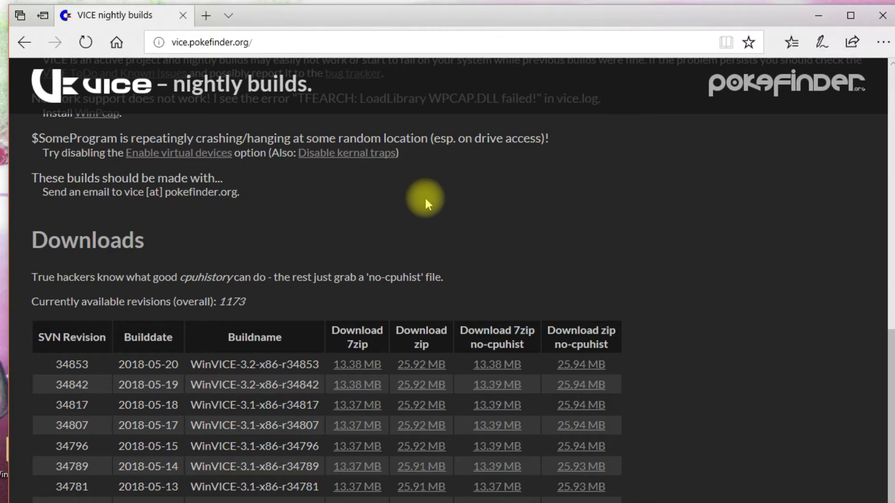
pyautogui.scroll(10, 424, 197)
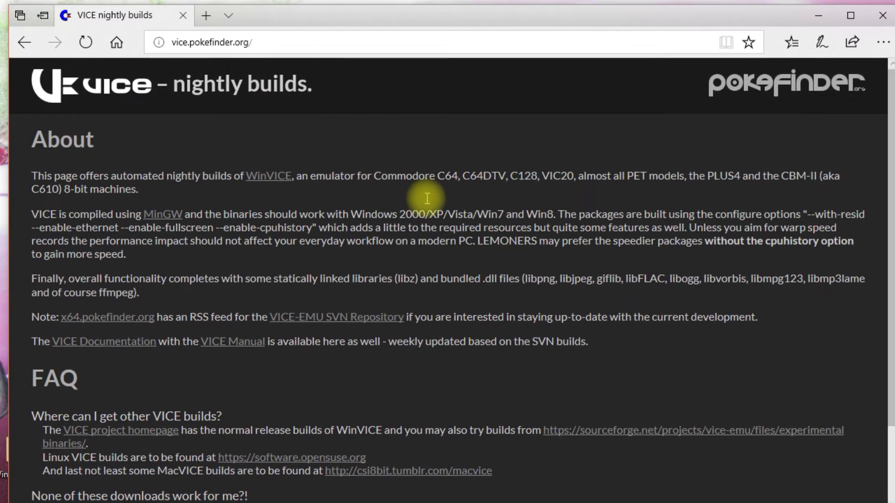
pyautogui.scroll(-10, 427, 198)
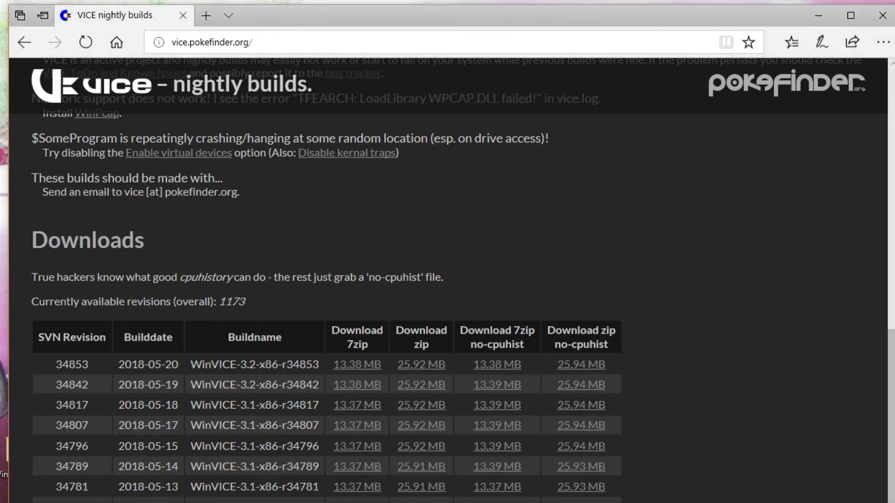
# - Switch back to the VICE emulator and perform a hard reset of the C64
pyautogui.hotkey('alt', 'Tab')
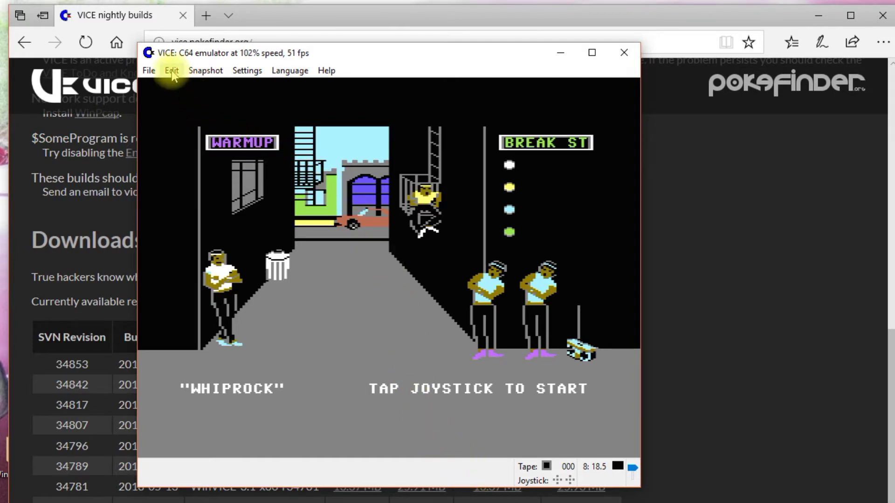
pyautogui.click(149, 70)
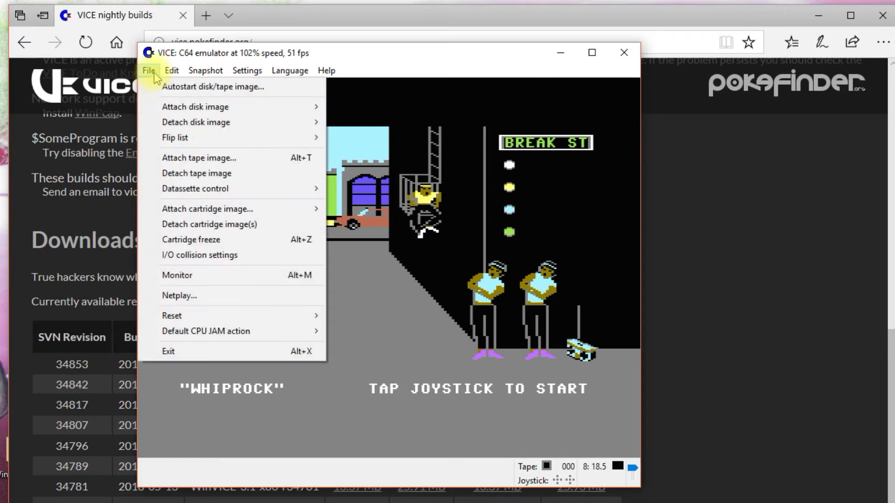
pyautogui.moveTo(217, 314)
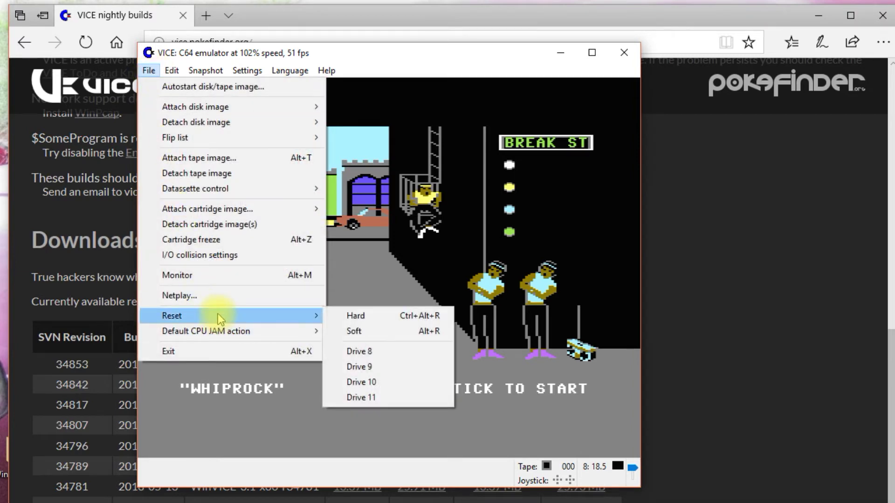
pyautogui.click(376, 315)
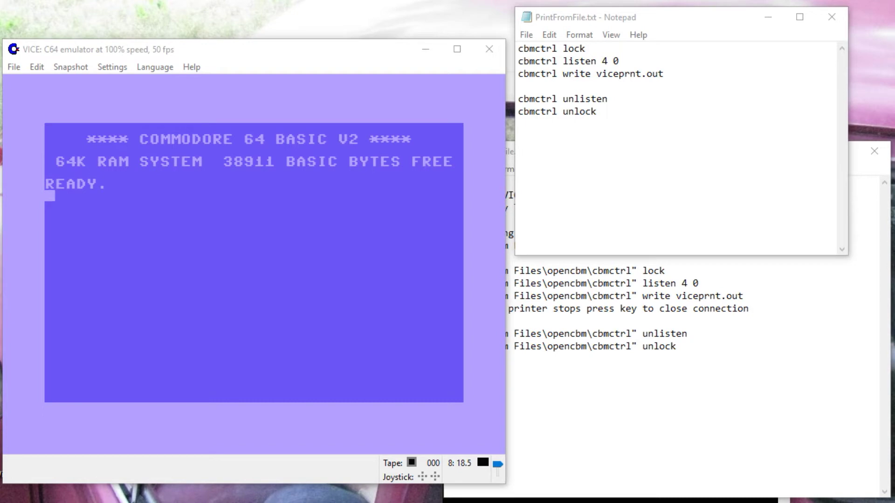
# - Choose the File system printer emulation for printer 4 in the peripheral settings and apply it
pyautogui.click(112, 68)
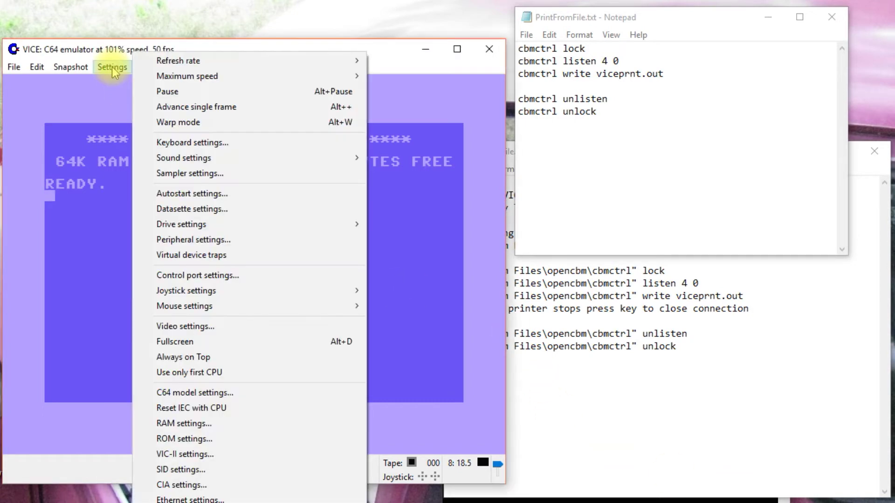
pyautogui.click(247, 245)
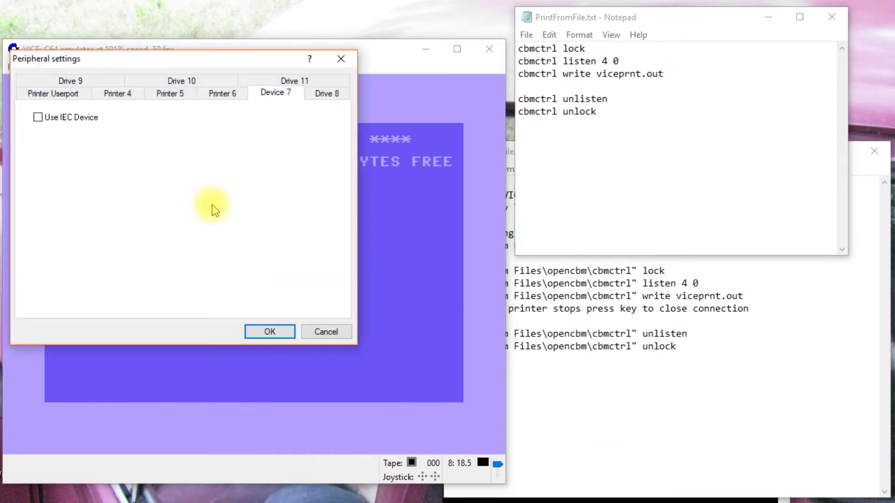
pyautogui.click(134, 98)
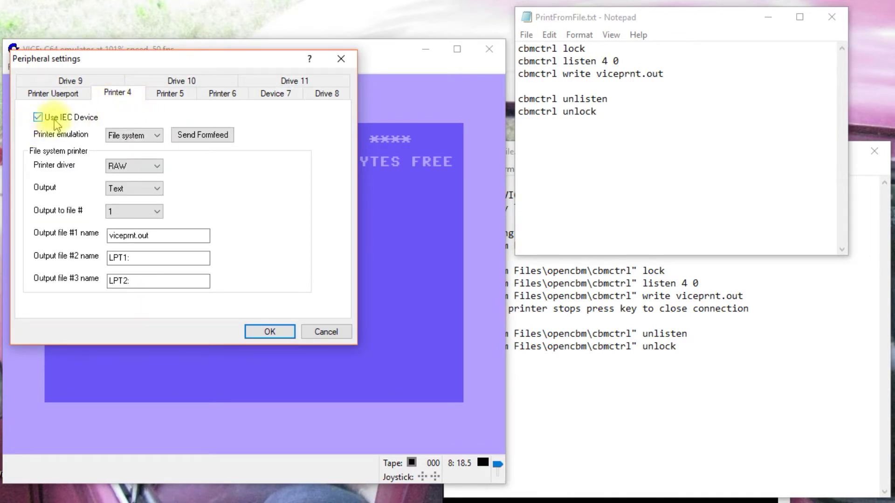
pyautogui.click(159, 136)
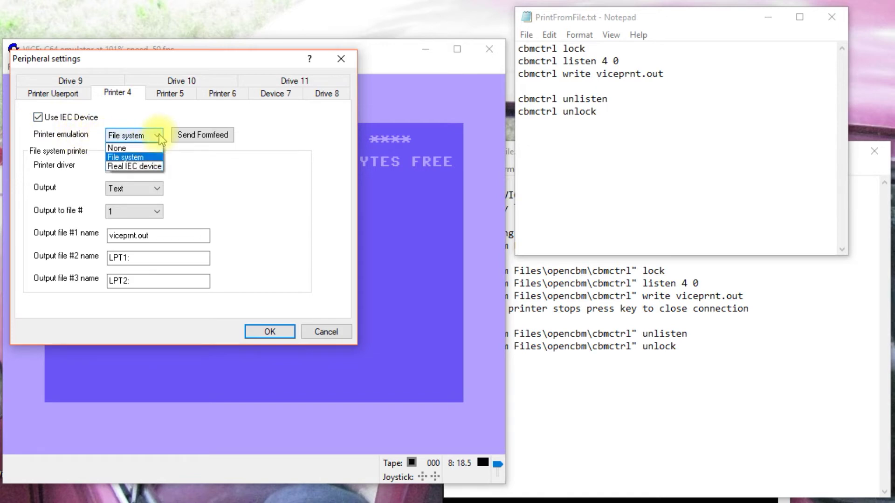
pyautogui.click(154, 168)
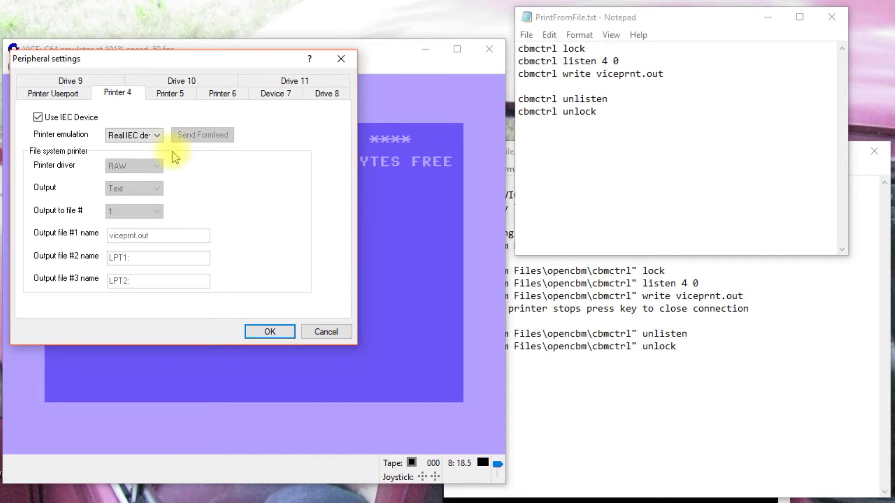
pyautogui.click(155, 137)
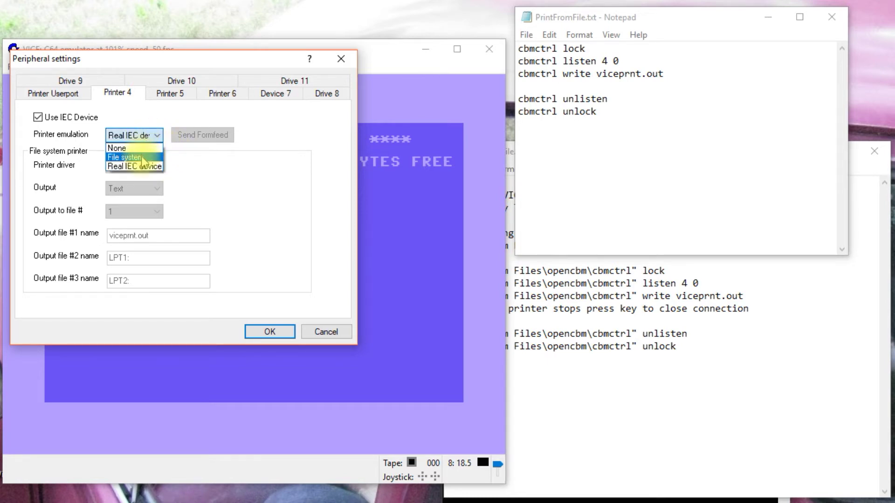
pyautogui.click(141, 158)
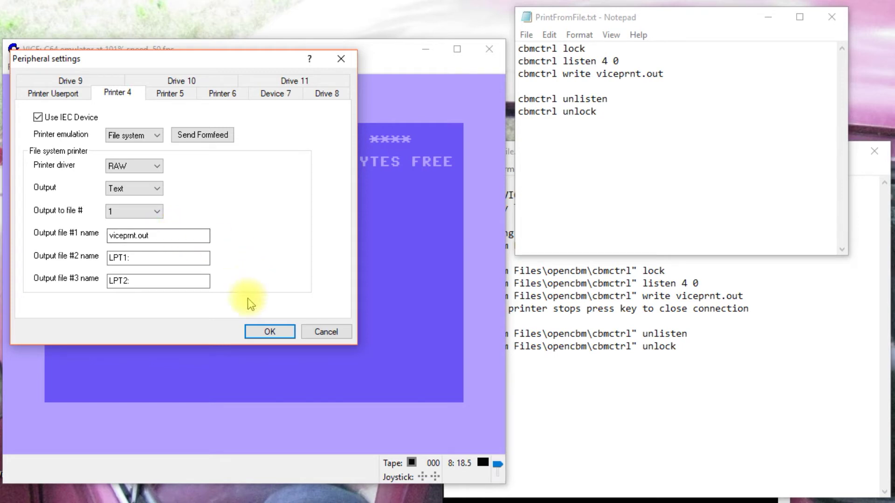
pyautogui.click(260, 332)
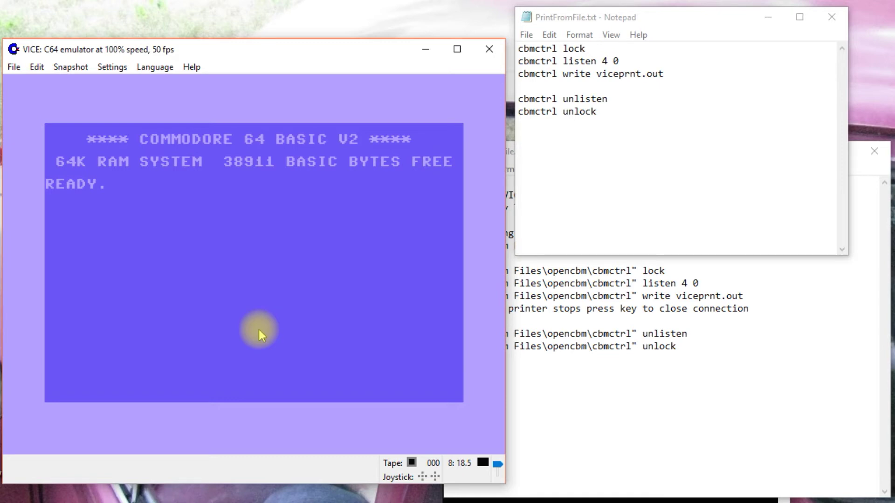
# - Enter the BASIC program 10 PRINT"HELLO WORLD" and 20 GOTO 10, and list it on screen
pyautogui.write('10 PRINT')
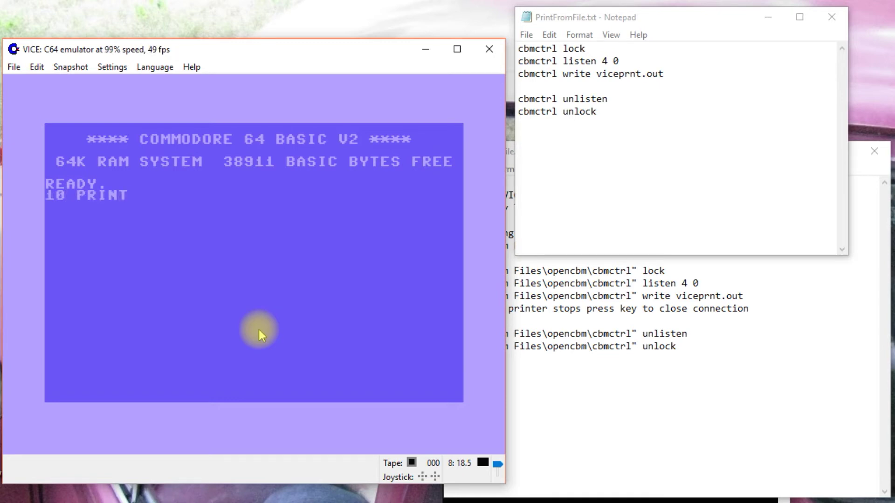
pyautogui.write('"HELLO')
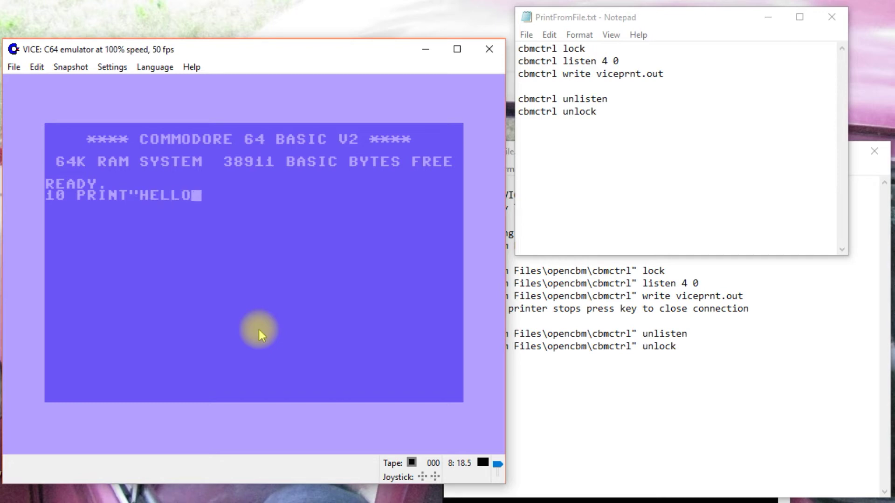
pyautogui.write(' WORLD" ')
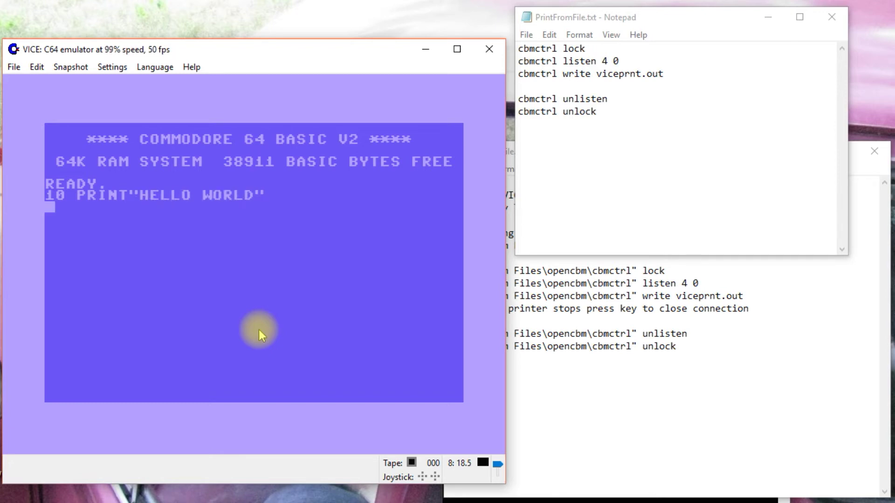
pyautogui.write('20 GOTO 1')
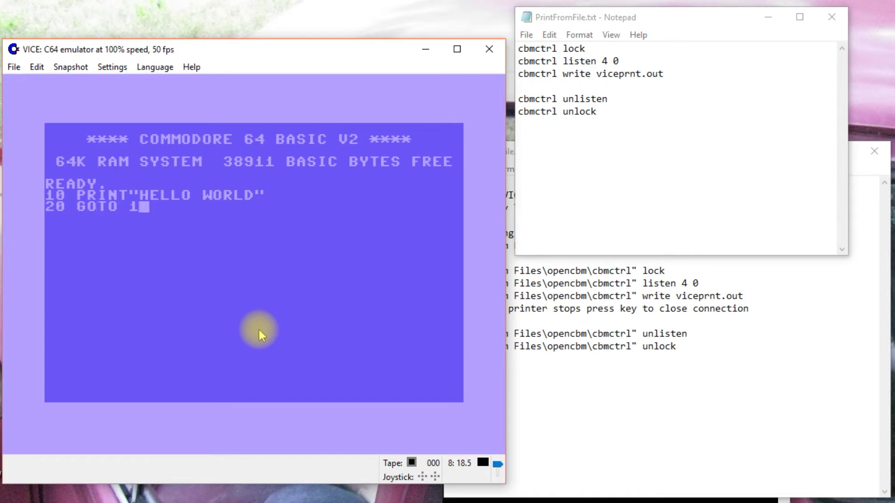
pyautogui.write('0')
pyautogui.press('Return')
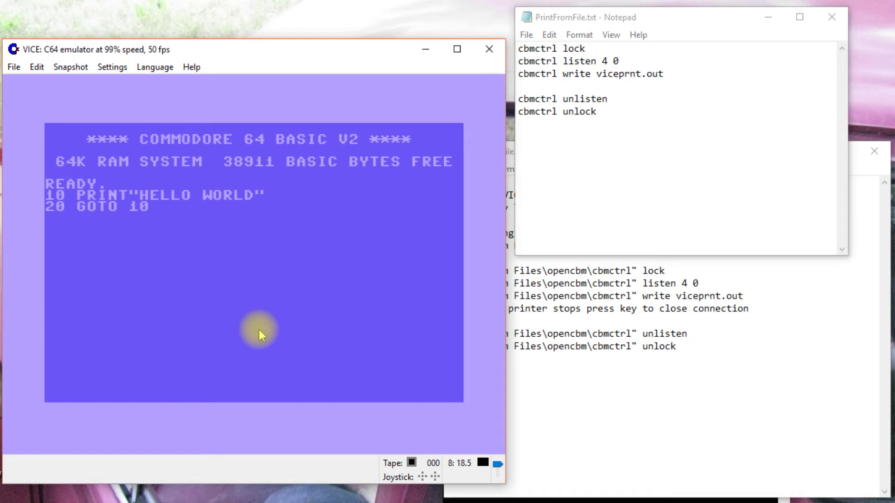
pyautogui.write('LIST')
pyautogui.press('Return')
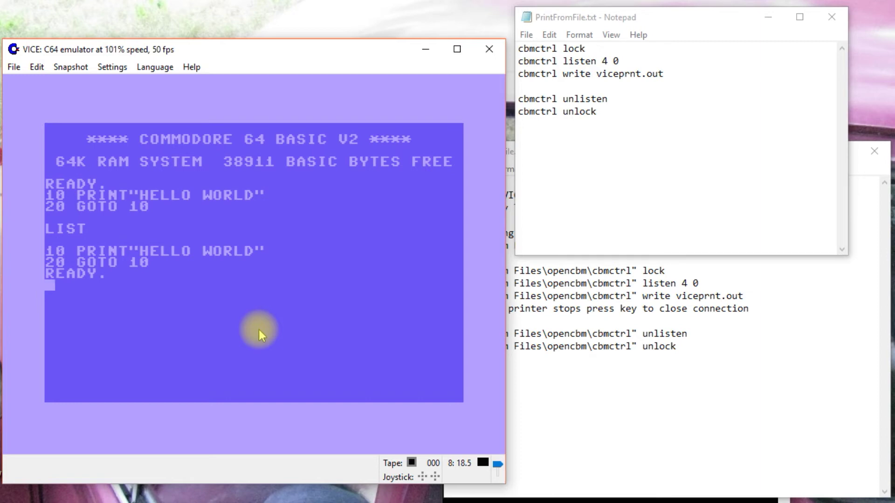
pyautogui.press('Return')
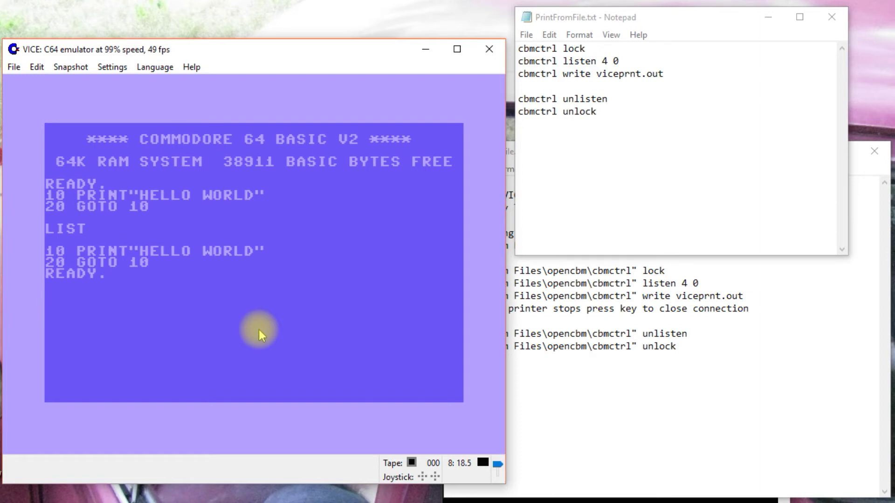
# - Open the printer channel with OPEN 3,4, redirect output with CMD 3, and LIST the program to it
pyautogui.write('OPE')
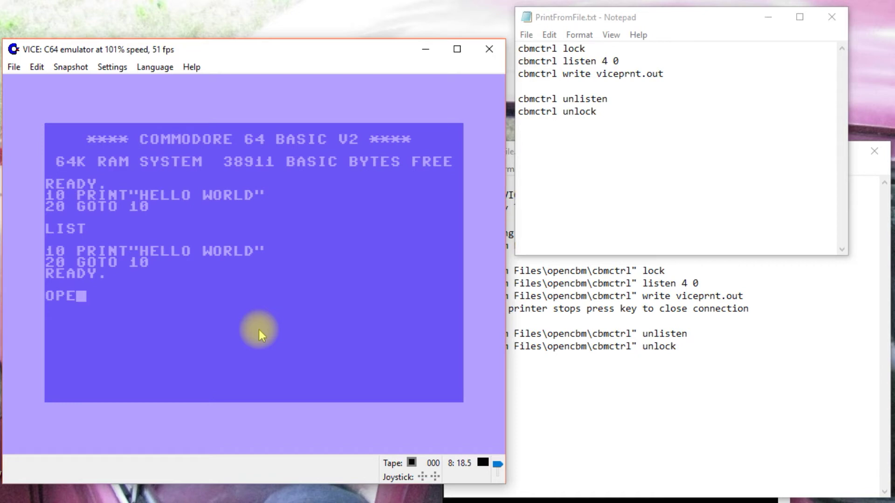
pyautogui.write('N 3,4')
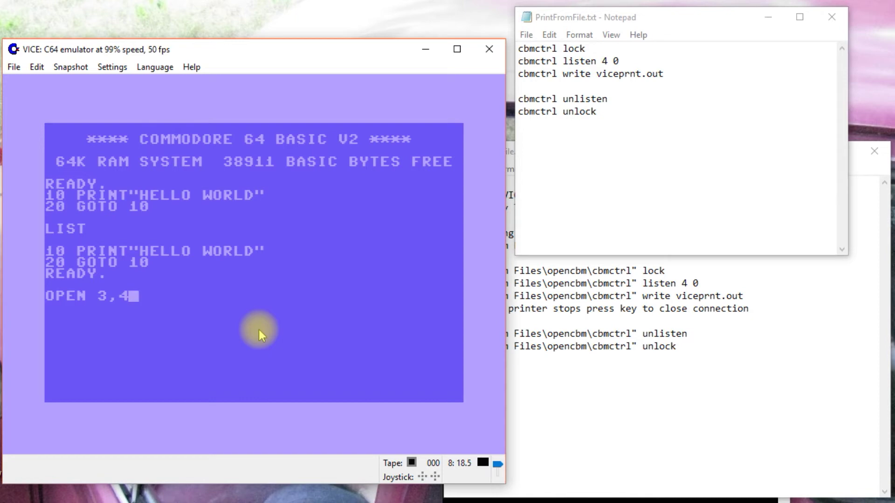
pyautogui.press('Return')
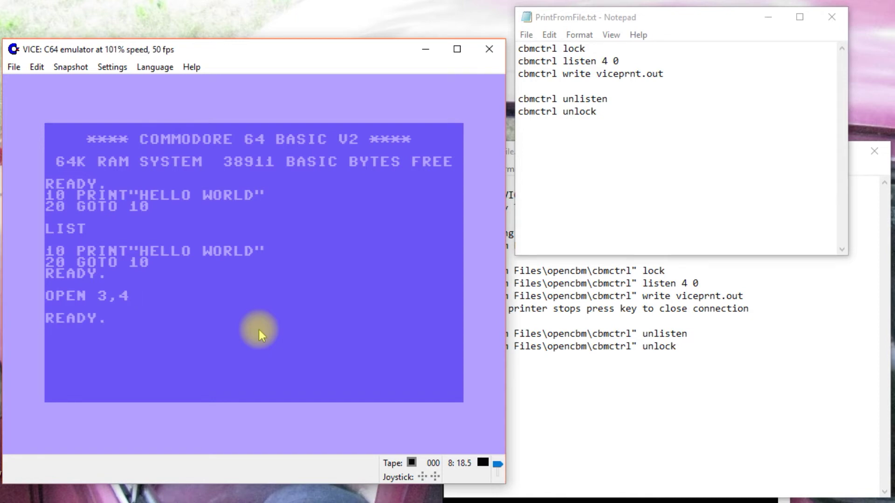
pyautogui.write('CMD 3')
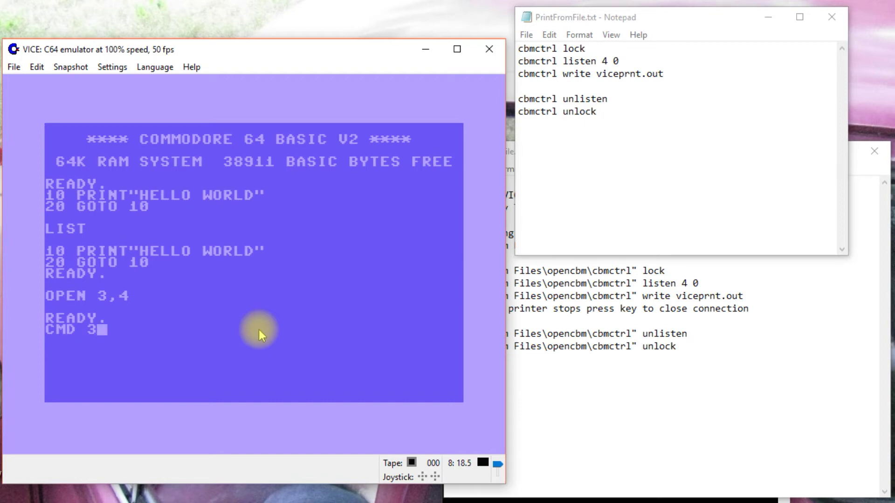
pyautogui.press('Return')
pyautogui.write('LIST')
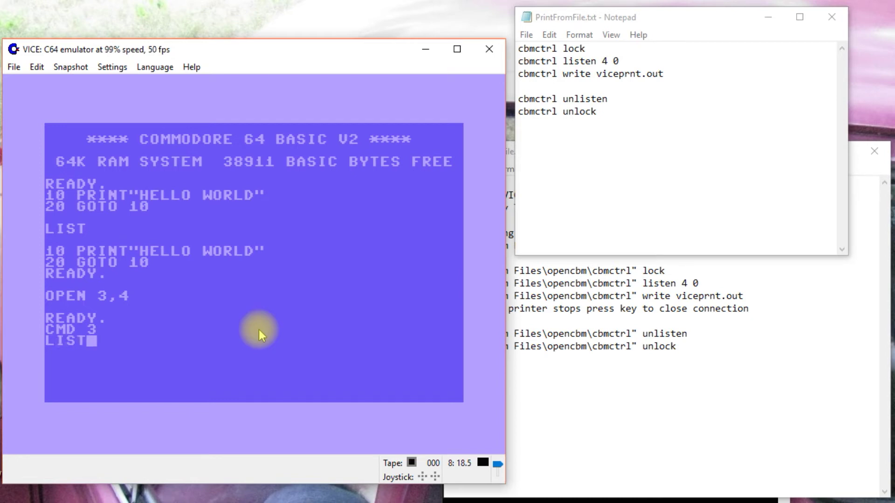
pyautogui.press('Return')
# - End the redirected printer output with PRINT#3 and close the channel with CLOSE 3,4
pyautogui.write('PRINT')
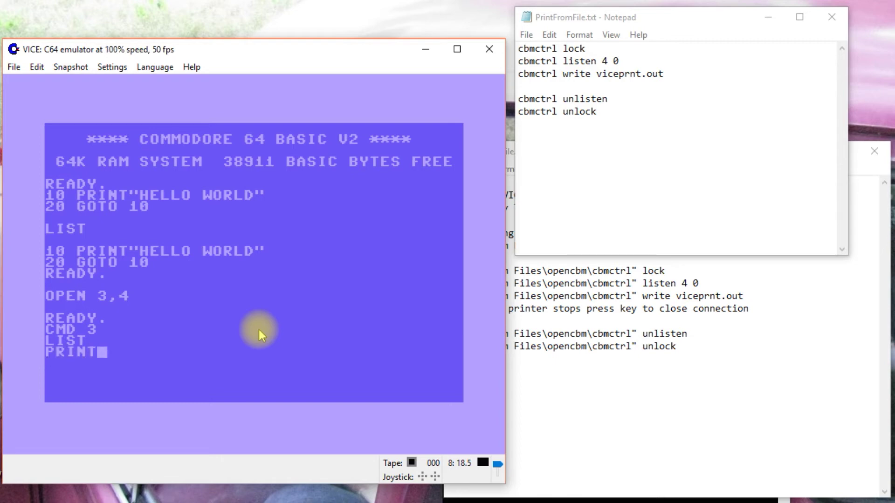
pyautogui.write('#3')
pyautogui.press('Return')
pyautogui.write('CLOS')
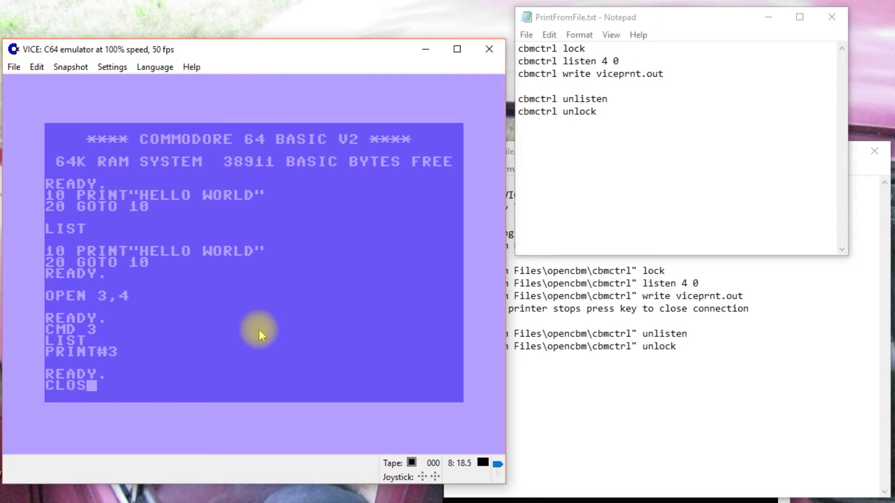
pyautogui.write('E 3,4')
pyautogui.press('Return')
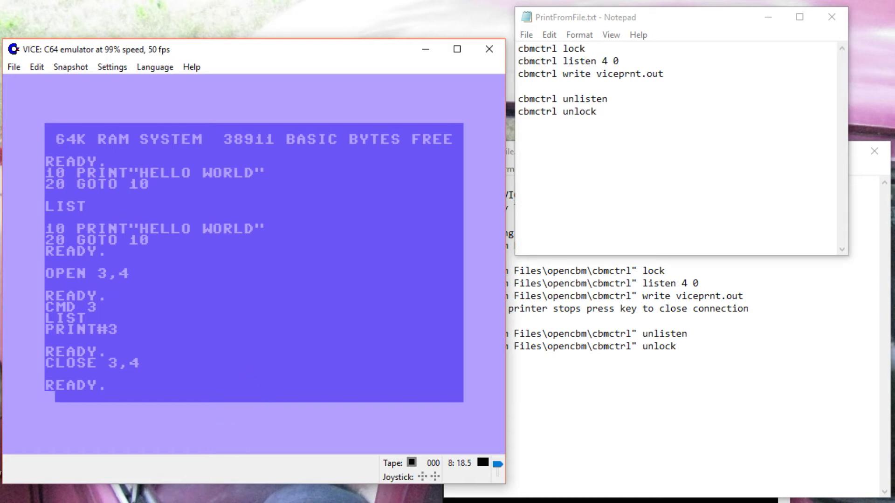
# - Bring up the WinVICE-3.1-x64 folder in File Explorer, then exit the VICE emulator and confirm
pyautogui.hotkey('alt', 'Tab')
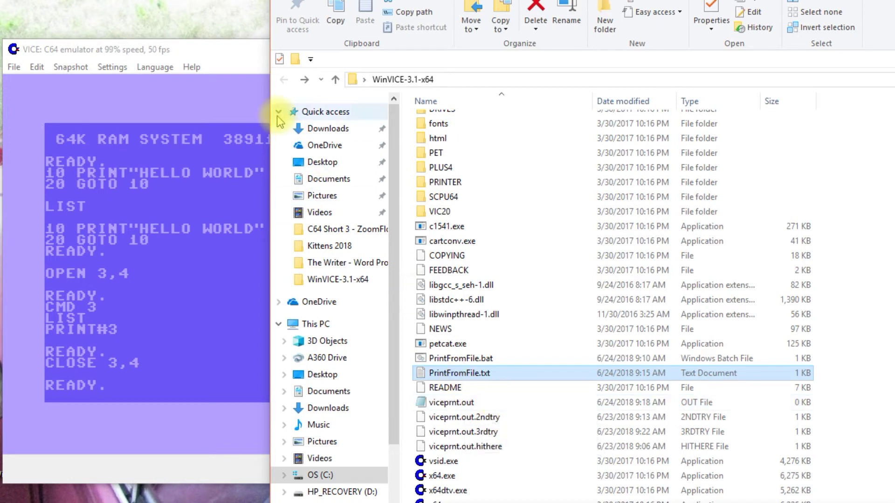
pyautogui.click(230, 52)
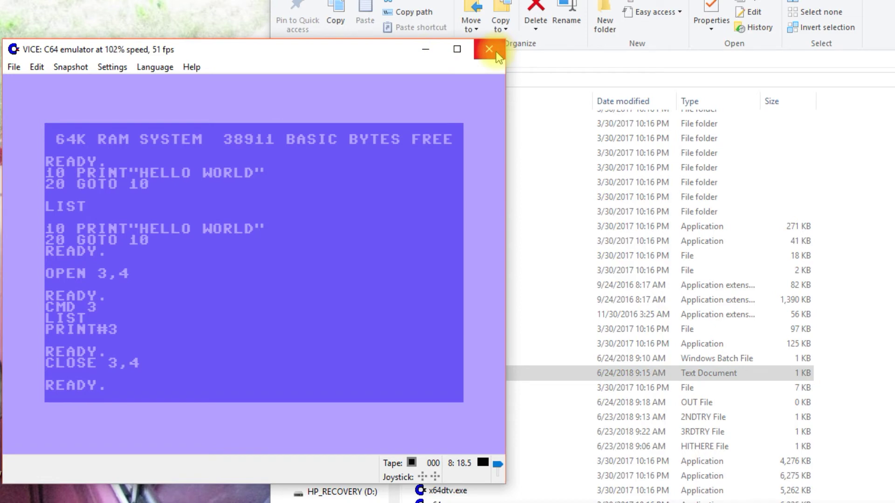
pyautogui.click(496, 51)
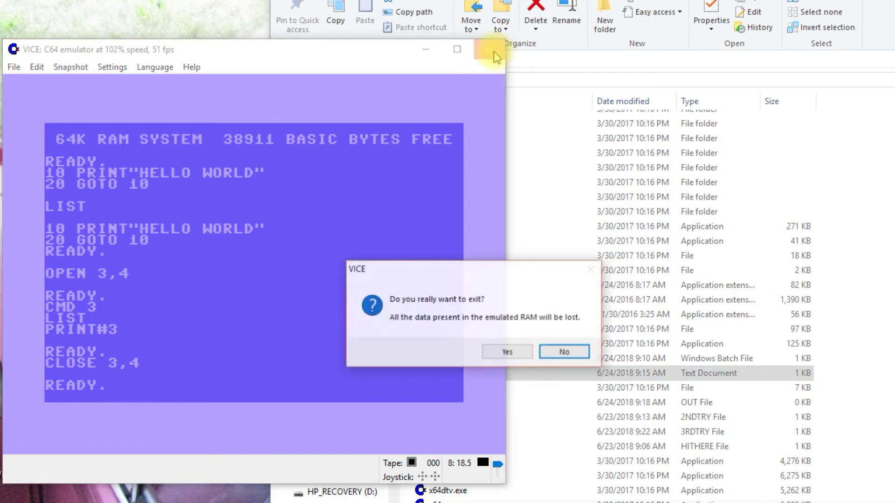
pyautogui.click(504, 353)
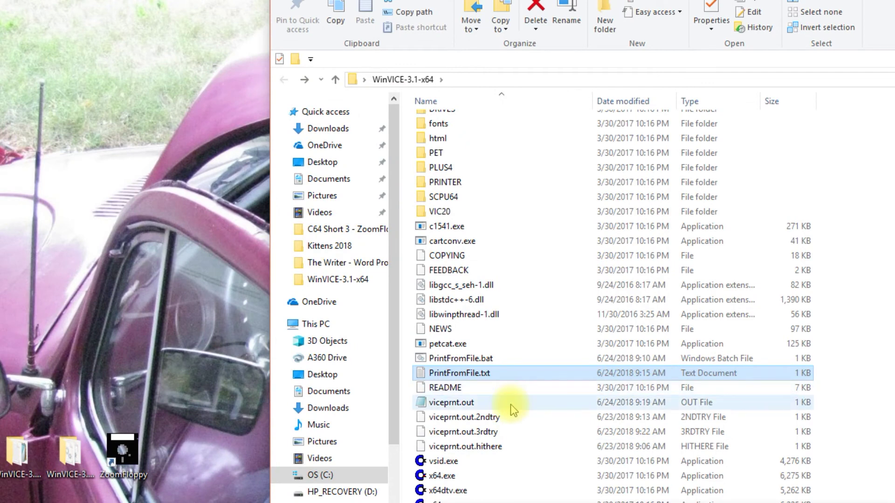
# - Bring the PrintFromFile.bat and PrintFromFile.txt Notepad windows forward and examine their cbmctrl commands
pyautogui.moveTo(510, 404)
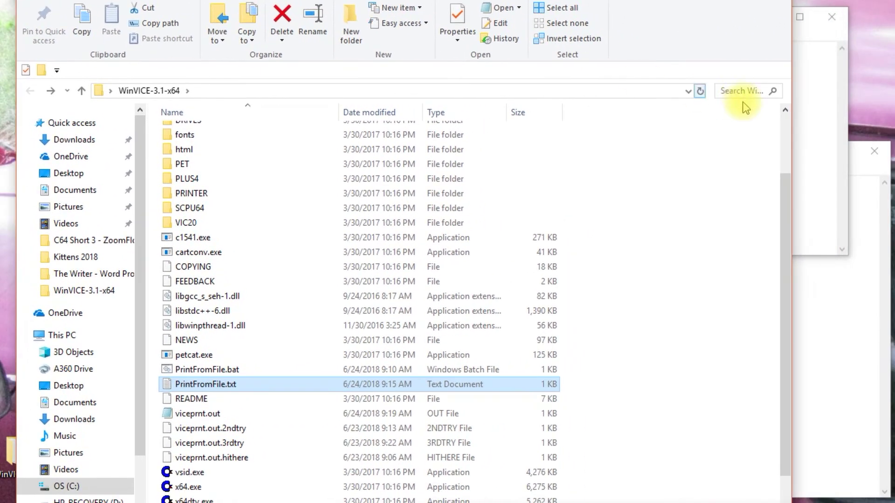
pyautogui.click(823, 114)
pyautogui.click(849, 343)
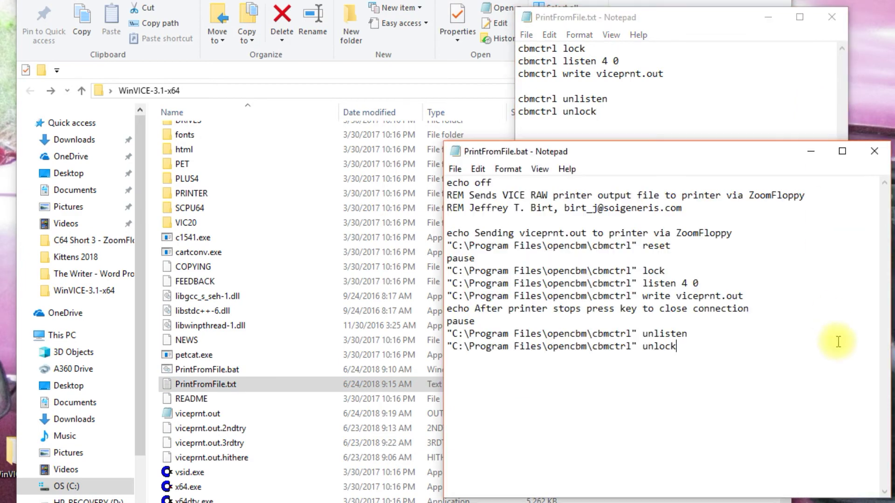
pyautogui.click(751, 97)
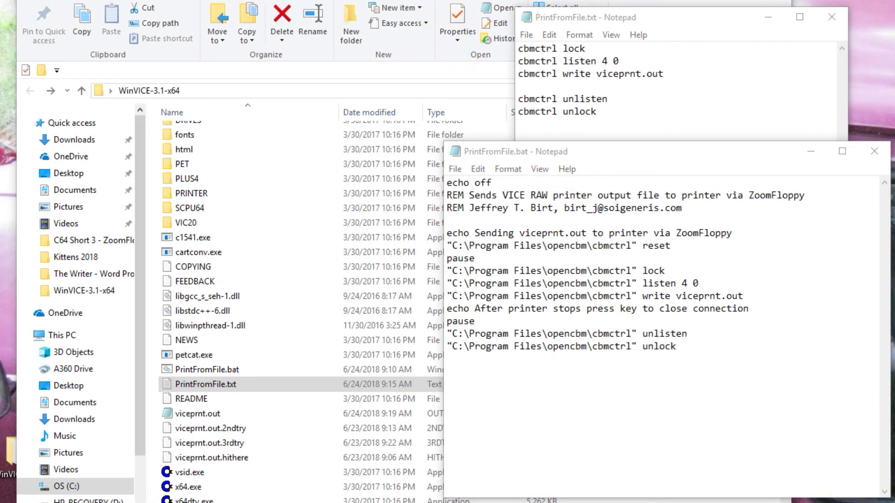
# - Switch back to the WinVICE-3.1-x64 folder and run PrintFromFile.bat through both pauses to send viceprnt.out to the printer
pyautogui.click(373, 1)
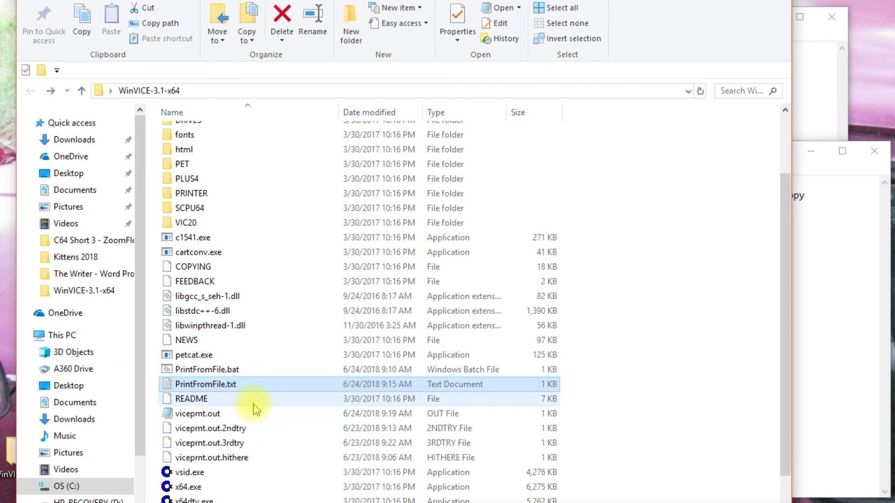
pyautogui.click(242, 369)
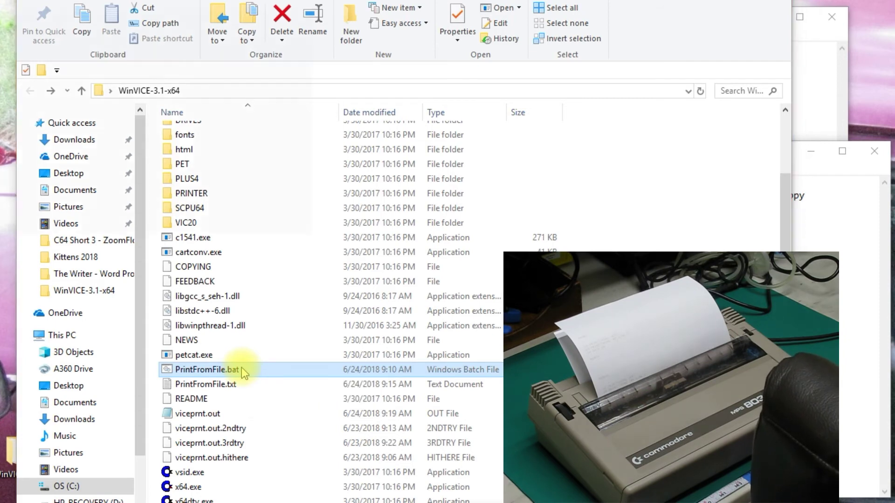
pyautogui.doubleClick(242, 369)
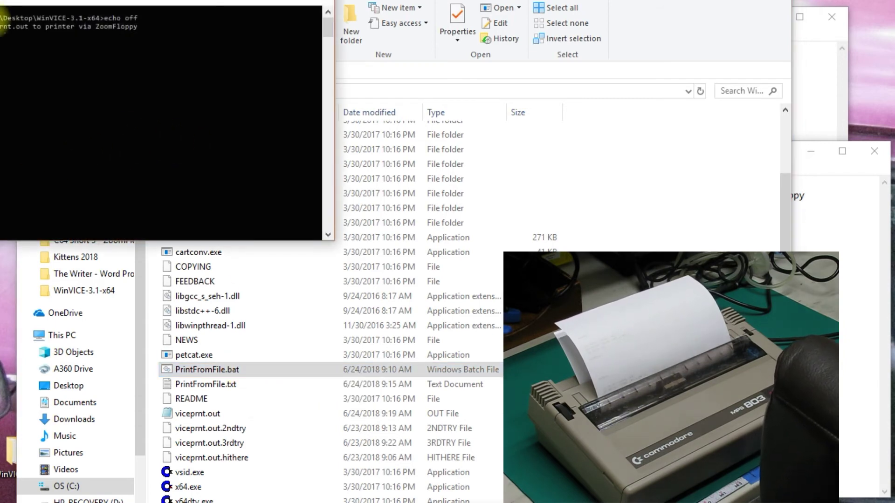
pyautogui.moveTo(2, 19); pyautogui.dragTo(106, 65)
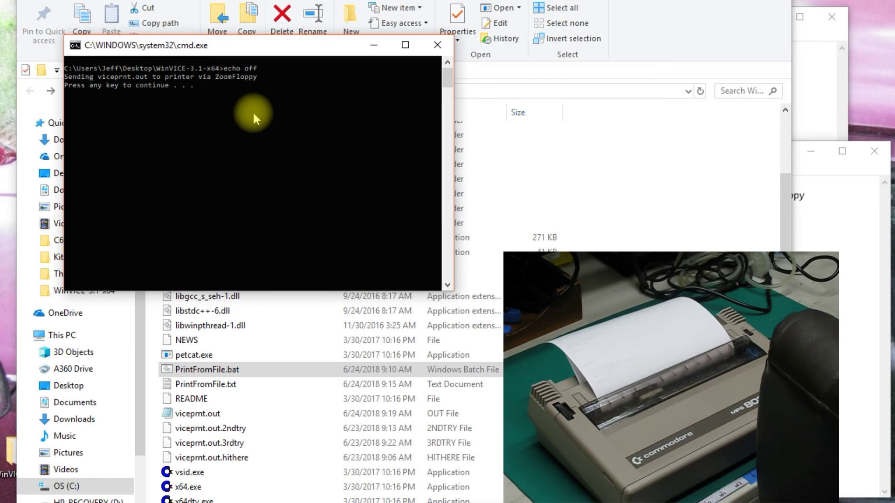
pyautogui.press('Return')
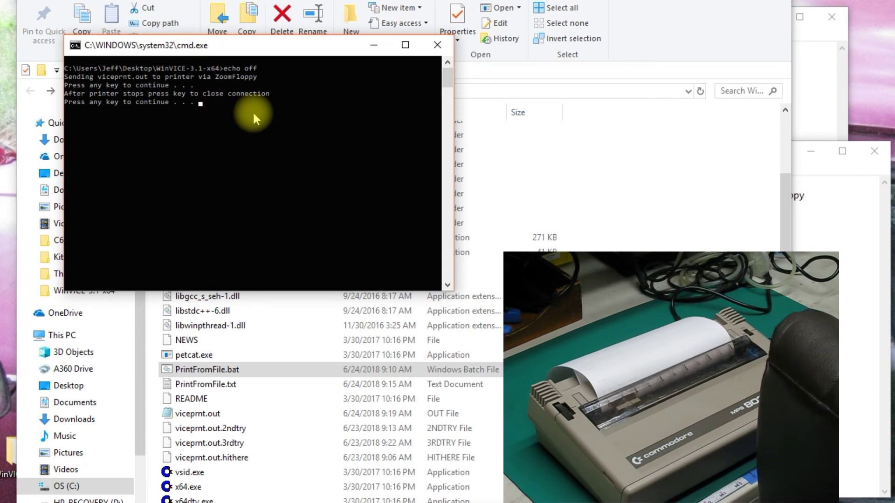
pyautogui.press('space')
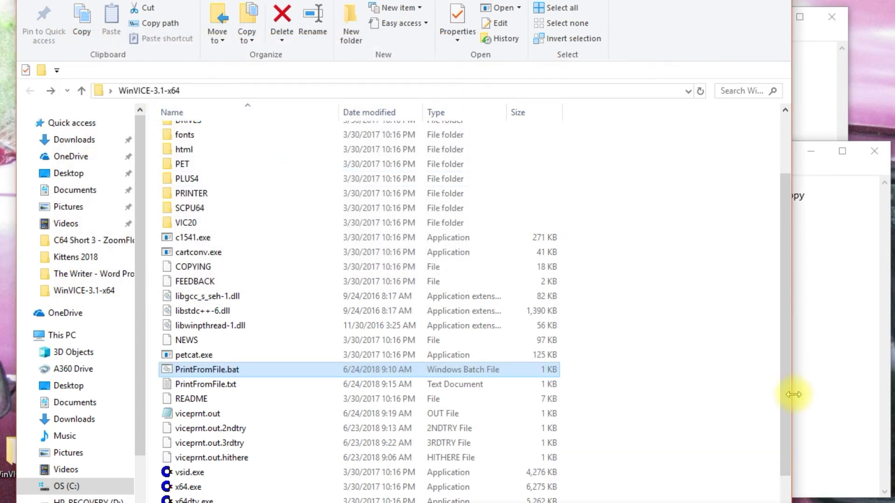
# - Bring PrintFromFile.bat in Notepad to the front to review the batch commands
pyautogui.click(816, 389)
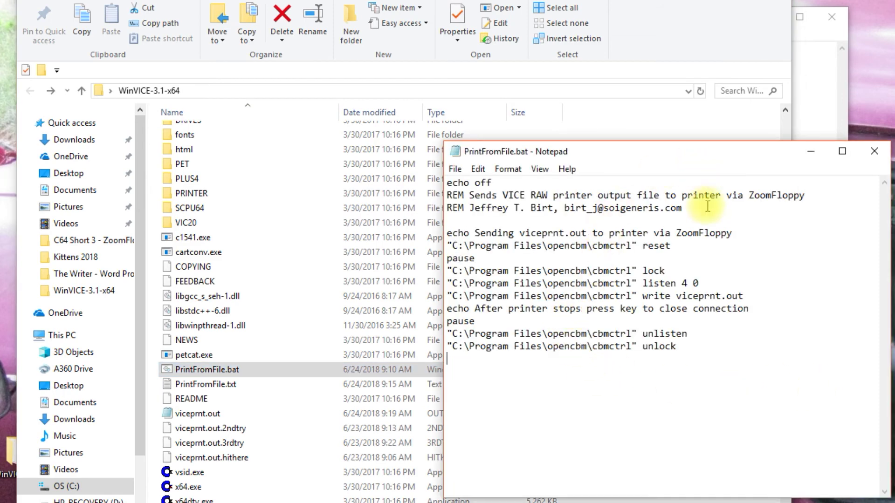